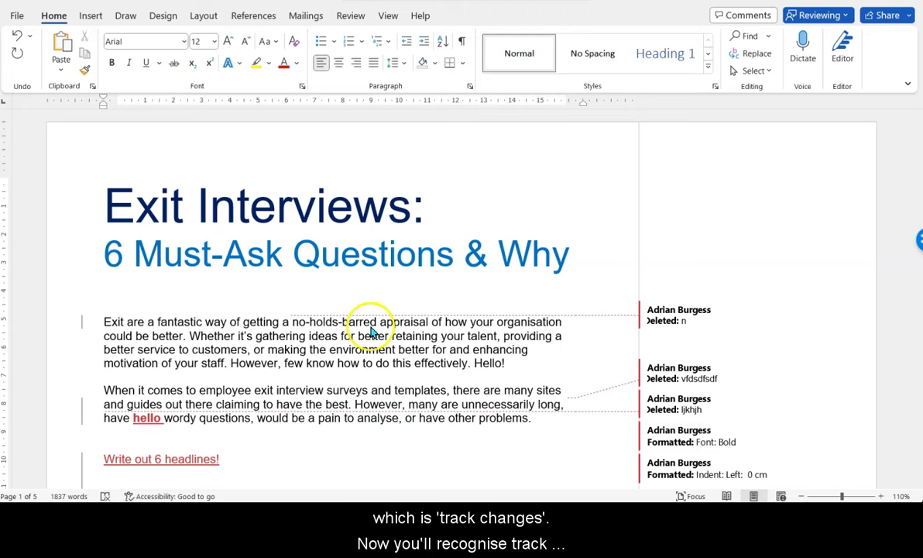
Step: Inspect the first tracked deletion and the bold change on hello in the opening paragraph
scroll(364, 310, "down", 3)
scroll(370, 332, "down", 3)
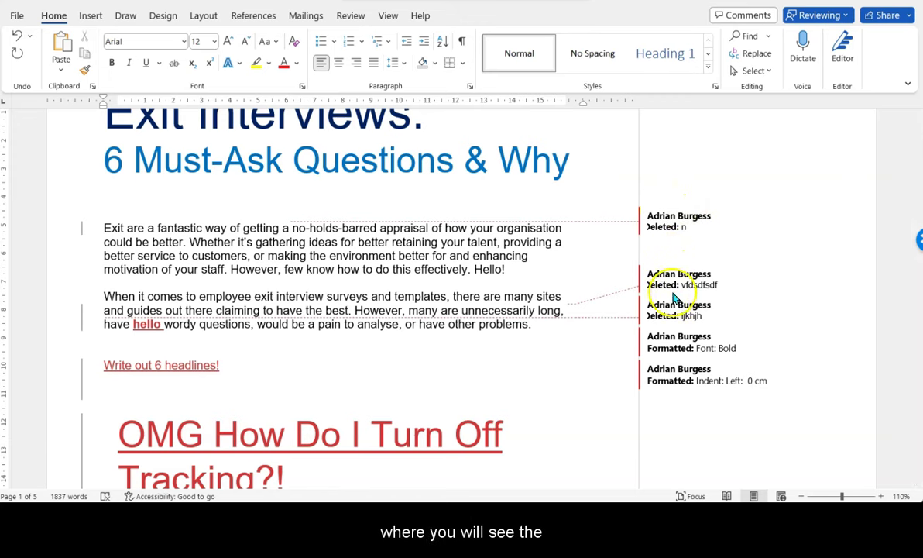
left_click(684, 225)
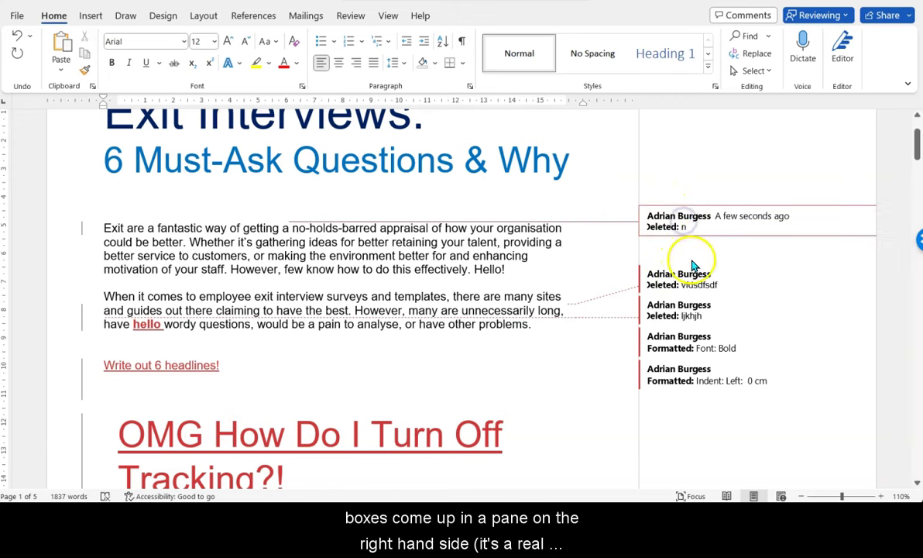
left_click(80, 231)
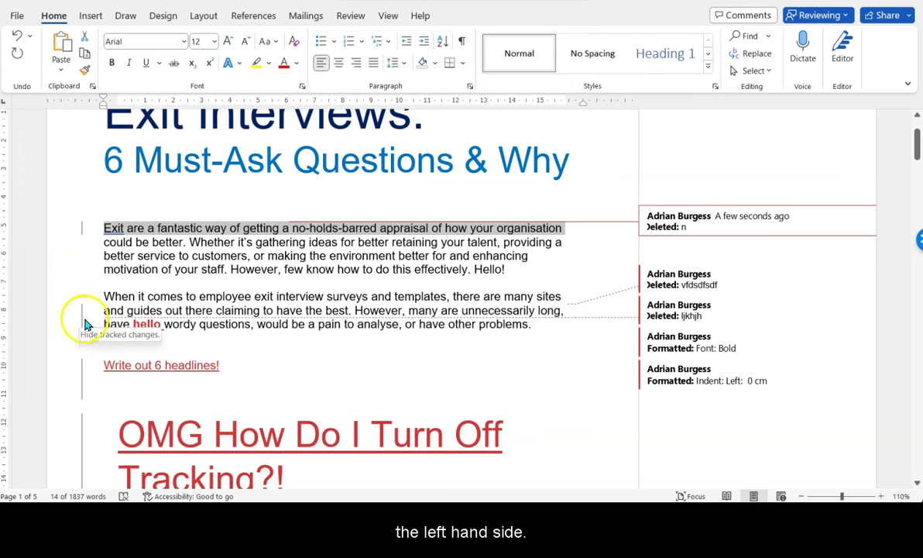
left_click(135, 325)
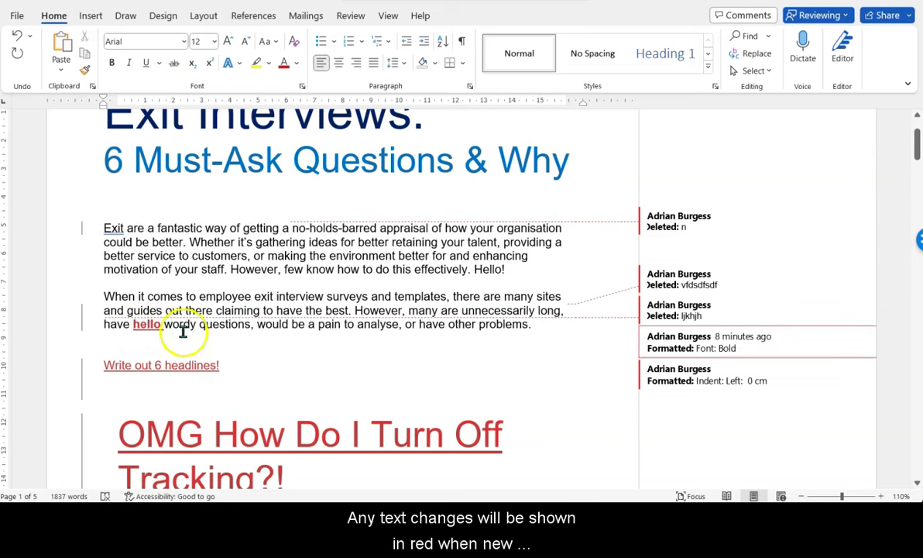
scroll(186, 351, "down", 2)
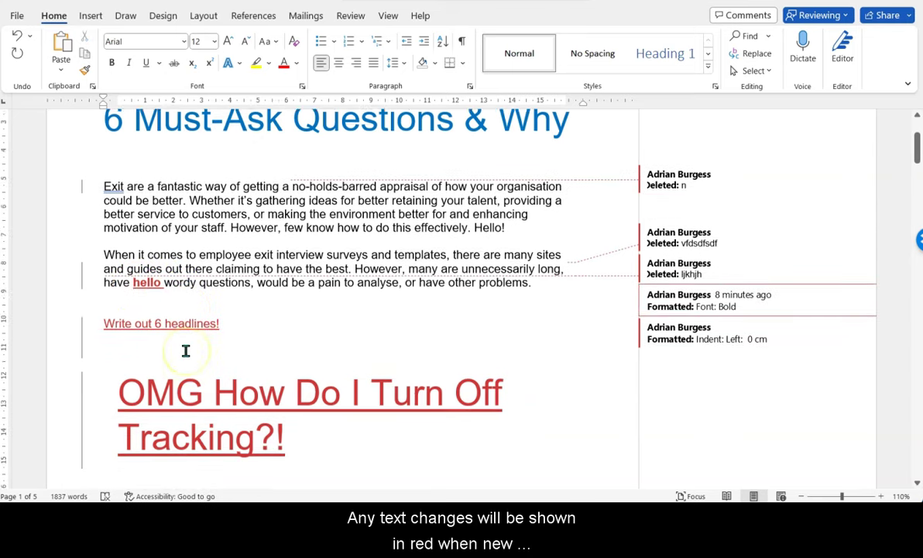
Step: Add 'What's going on?' right after 'Write out 6 headlines!' as a tracked insertion
left_click(265, 293)
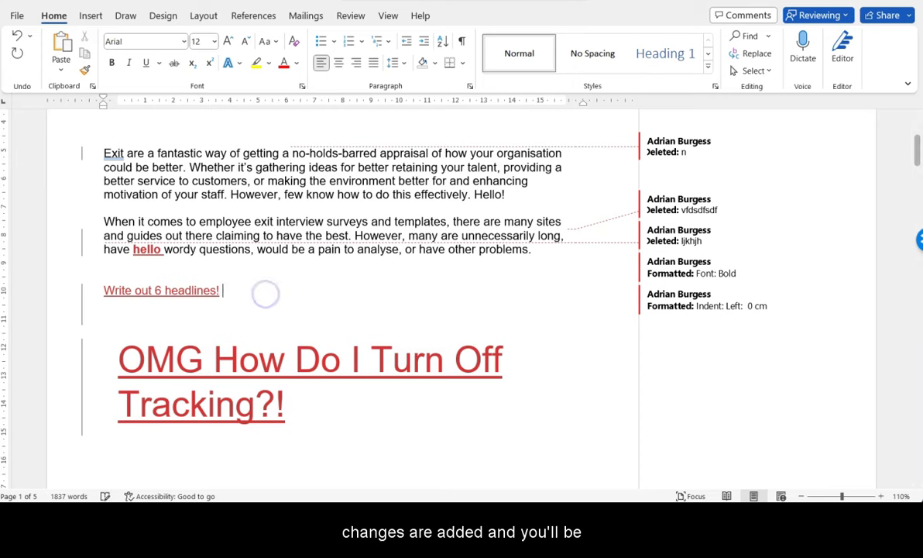
key("BackSpace")
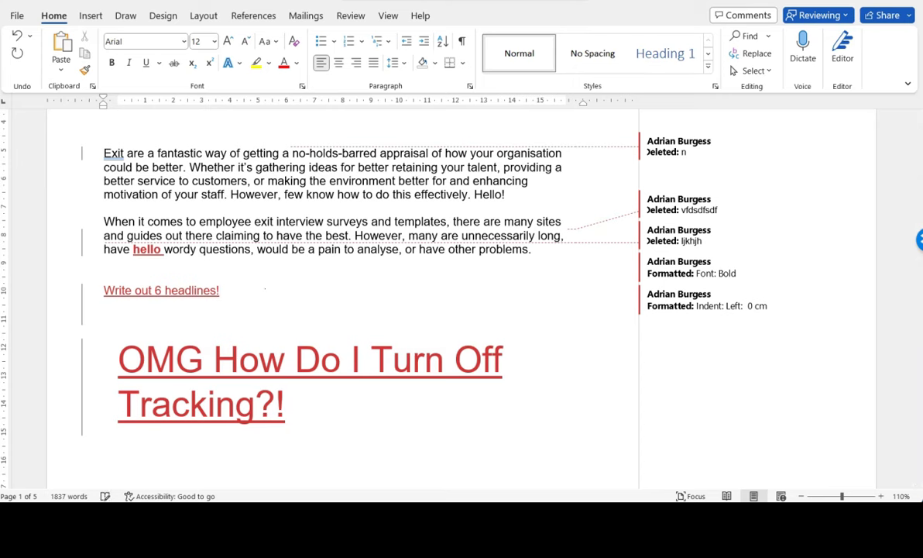
type("What's going on?")
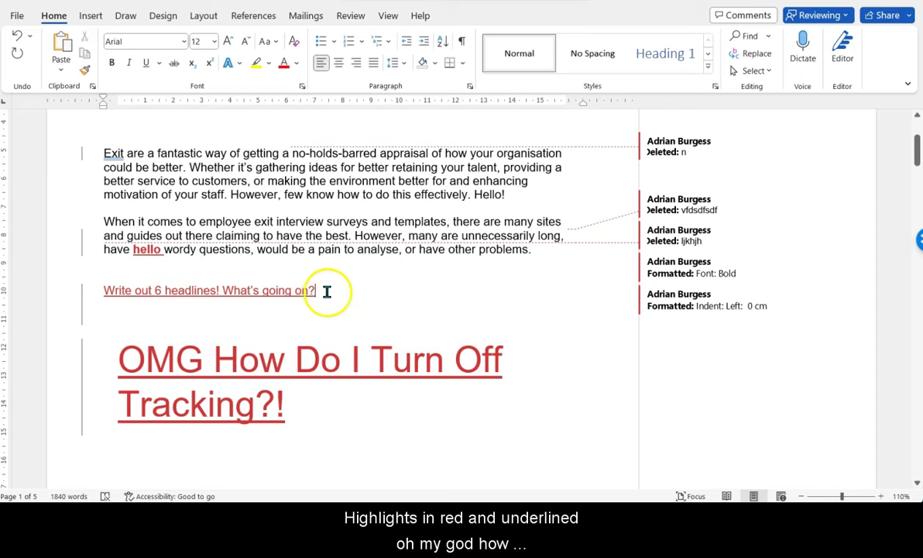
Step: Delete 'Hello!' from the end of the first paragraph as a tracked deletion
scroll(327, 291, "down", 1)
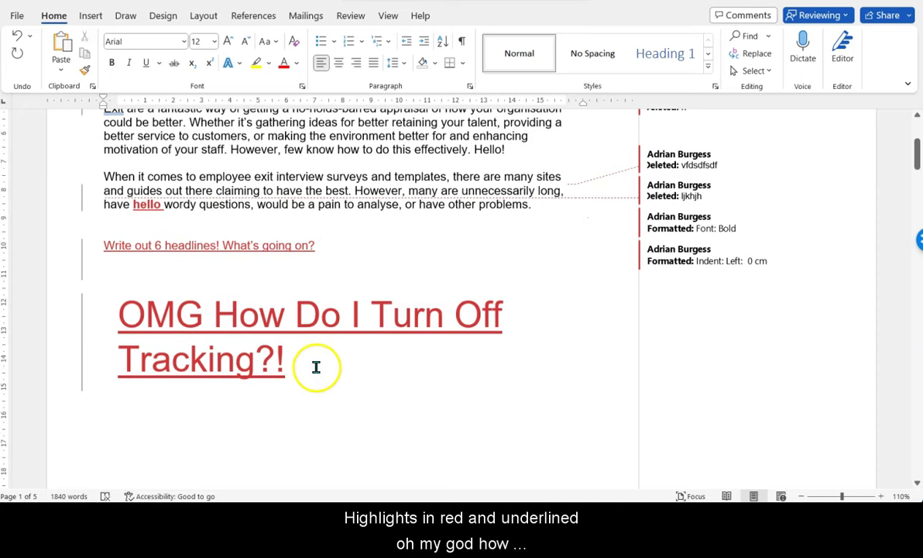
left_click_drag(312, 366, 136, 313)
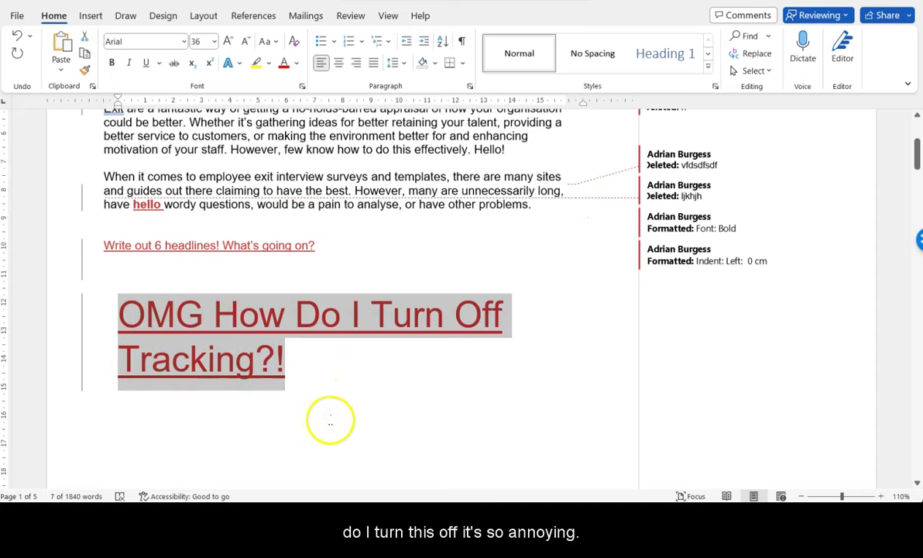
scroll(321, 364, "up", 2)
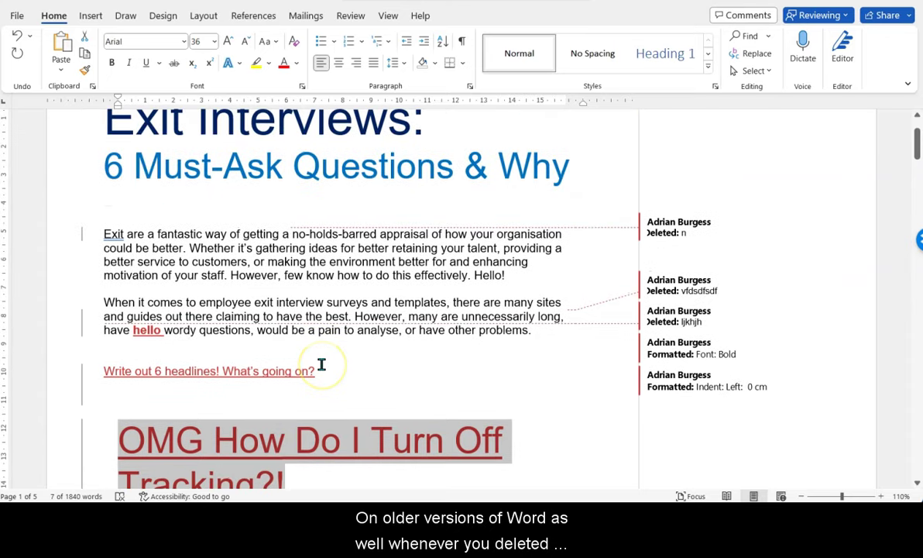
scroll(322, 364, "up", 1)
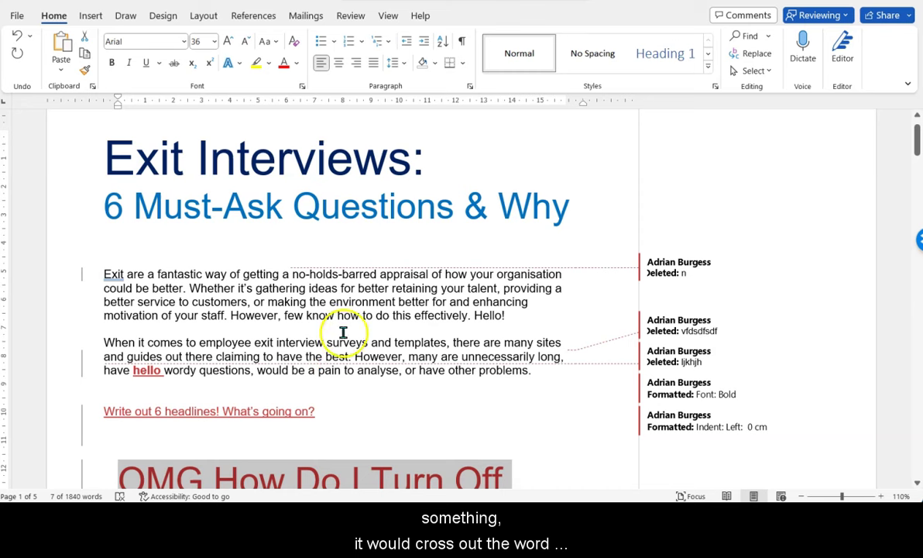
left_click(537, 316)
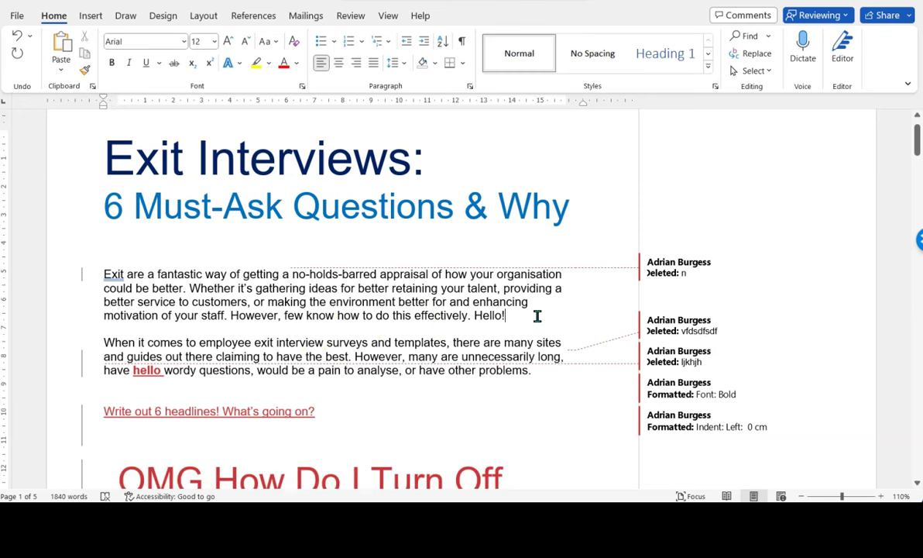
left_click_drag(507, 315, 476, 317)
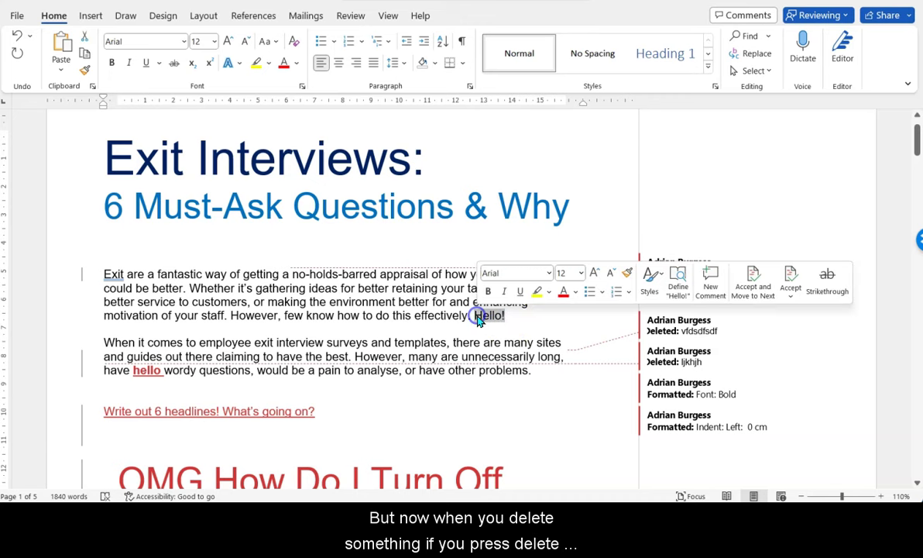
key("Delete")
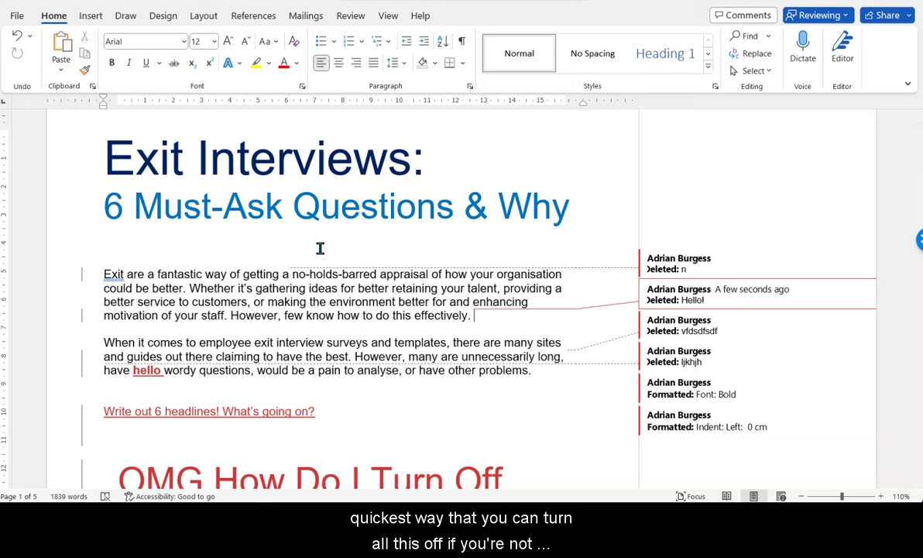
left_click(177, 245)
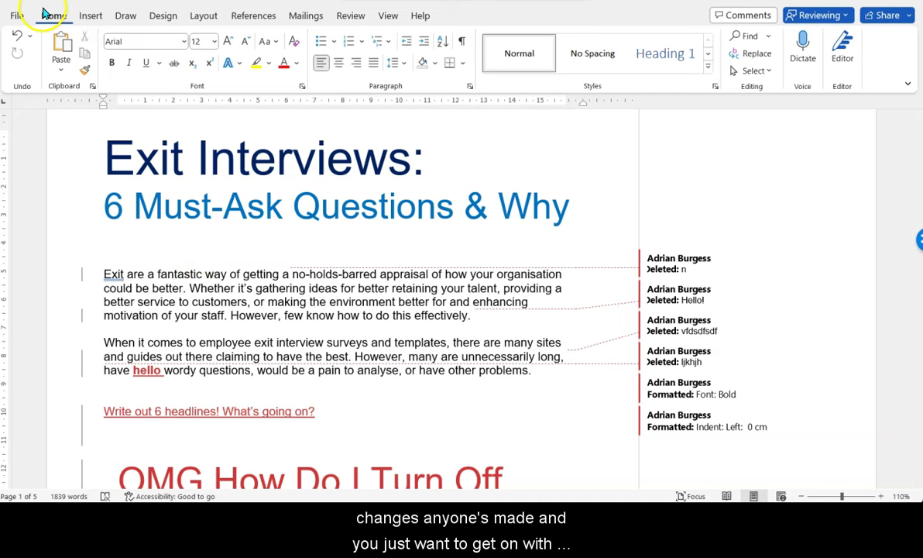
Step: Accept all tracked changes and stop tracking, leaving clean text
left_click(351, 17)
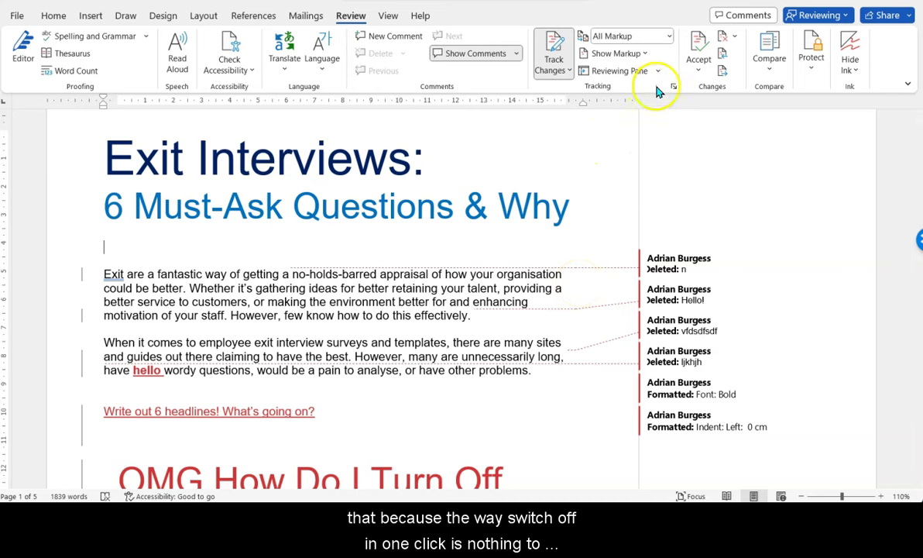
left_click(700, 70)
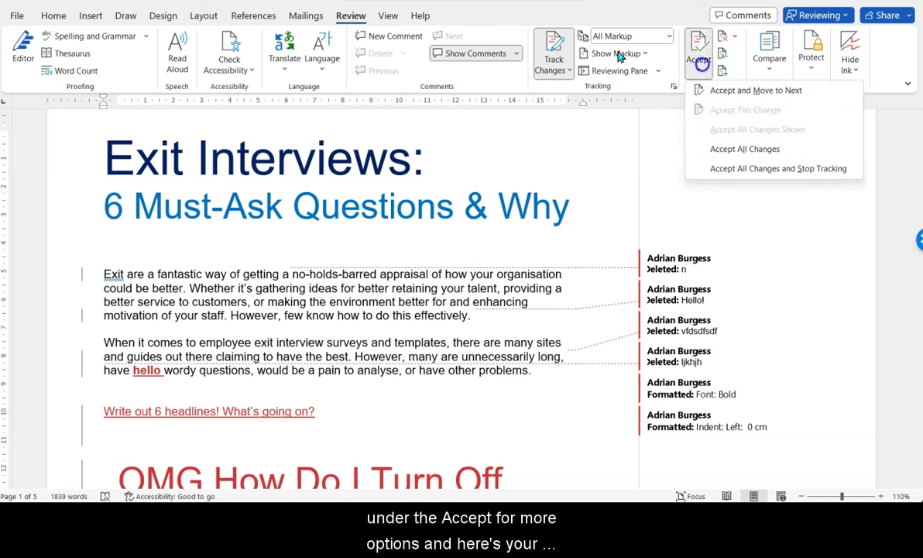
left_click(748, 177)
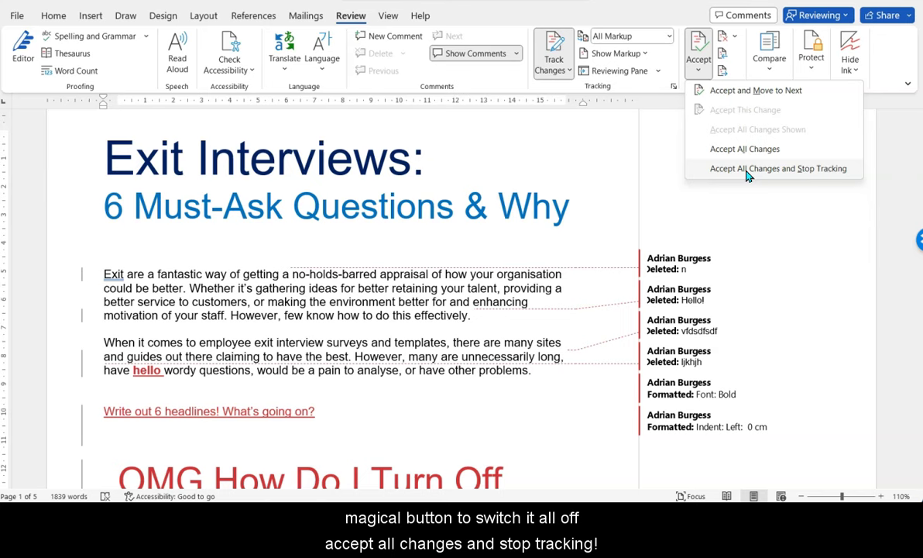
left_click(748, 176)
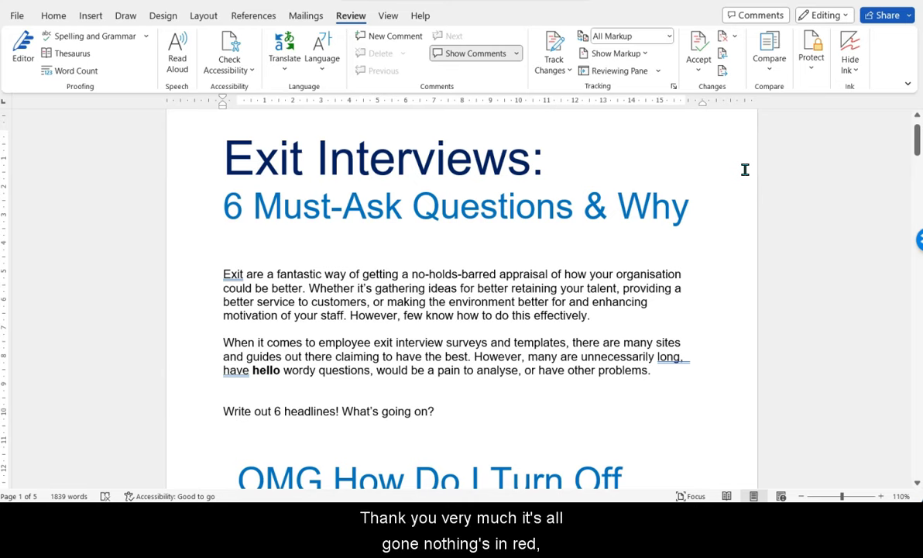
Step: Put the insertion point on the empty line above the intro paragraph and show the Home tools
scroll(745, 170, "down", 2)
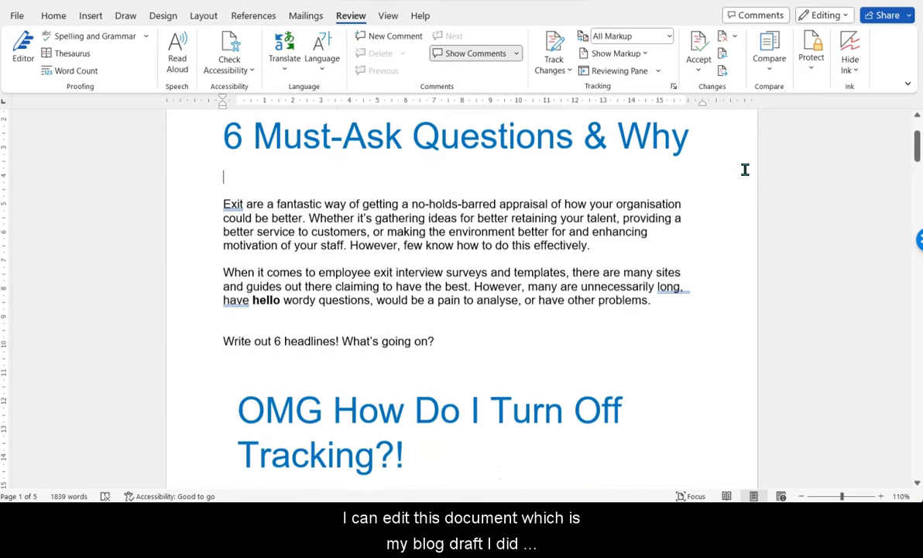
scroll(745, 169, "up", 3)
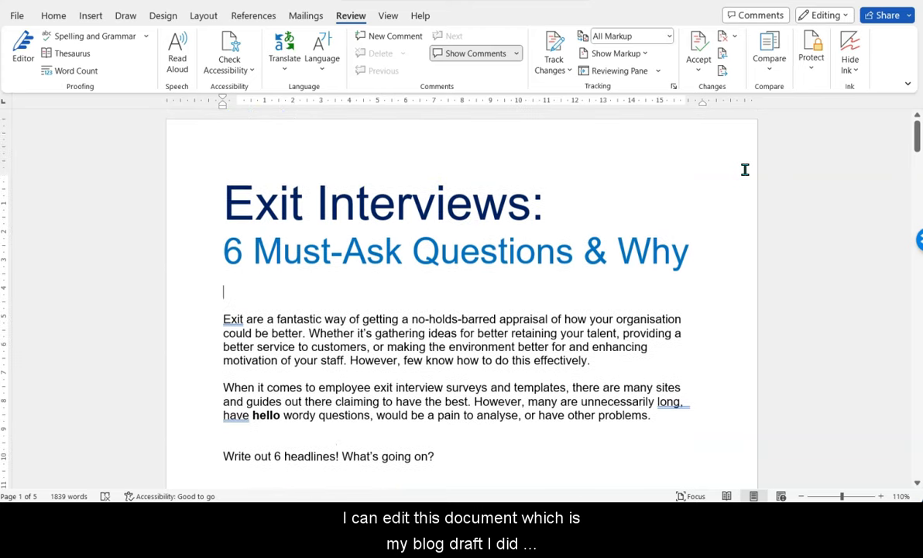
scroll(745, 170, "down", 2)
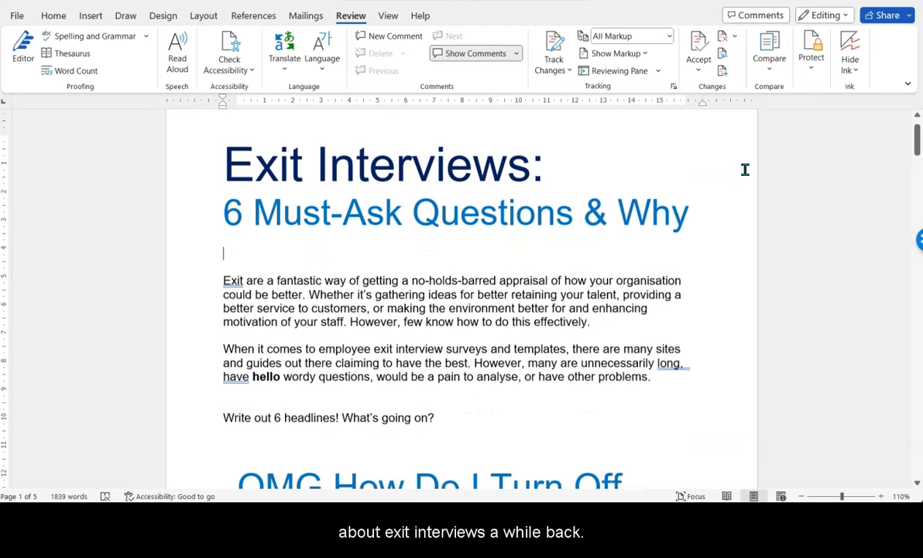
left_click(617, 253)
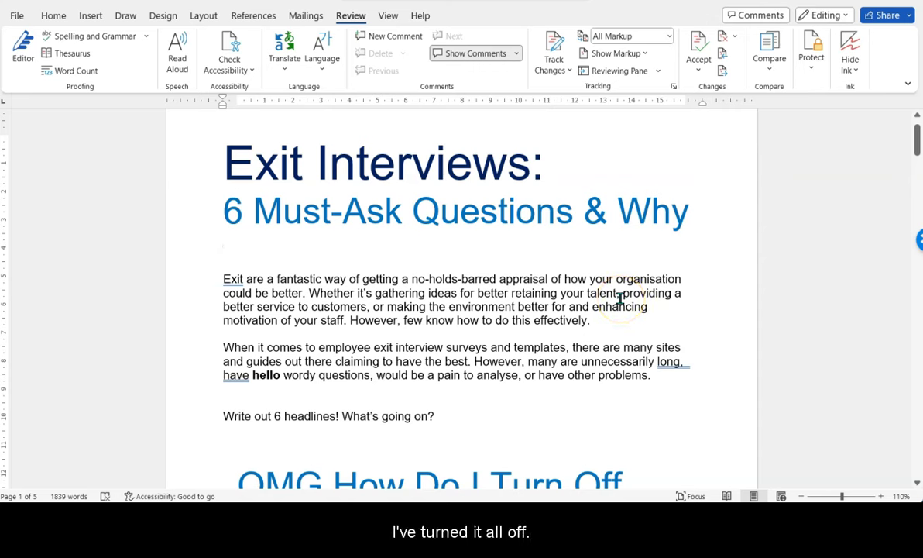
left_click(55, 16)
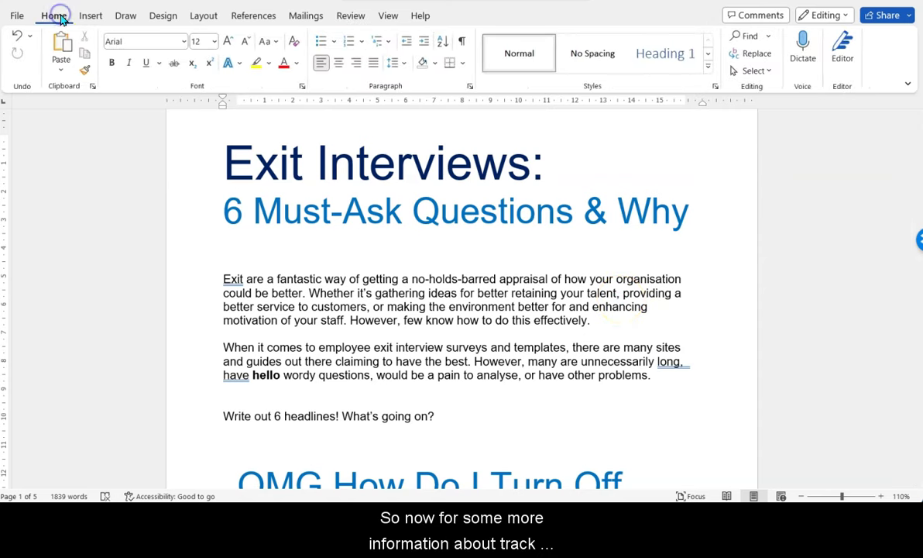
Step: Undo the acceptance to restore the tracked revisions, then turn Track Changes off
left_click(21, 42)
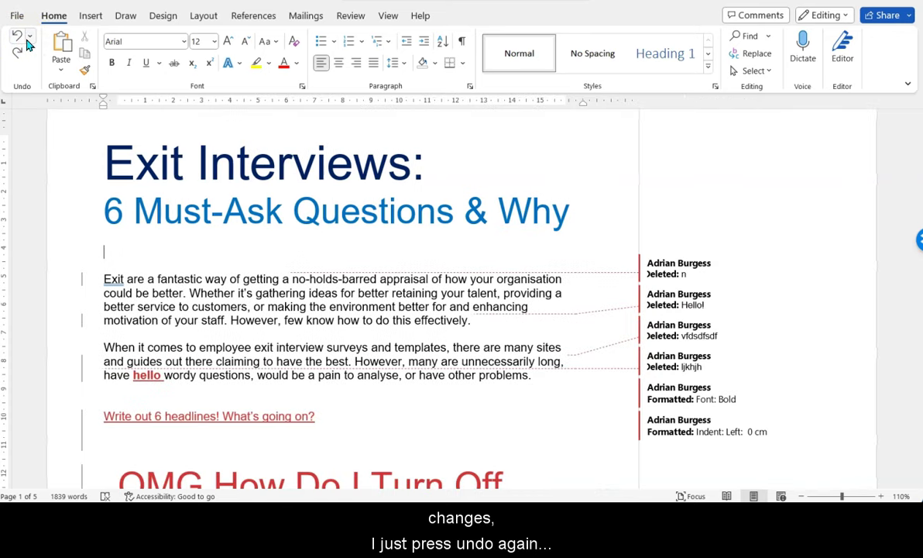
left_click(351, 15)
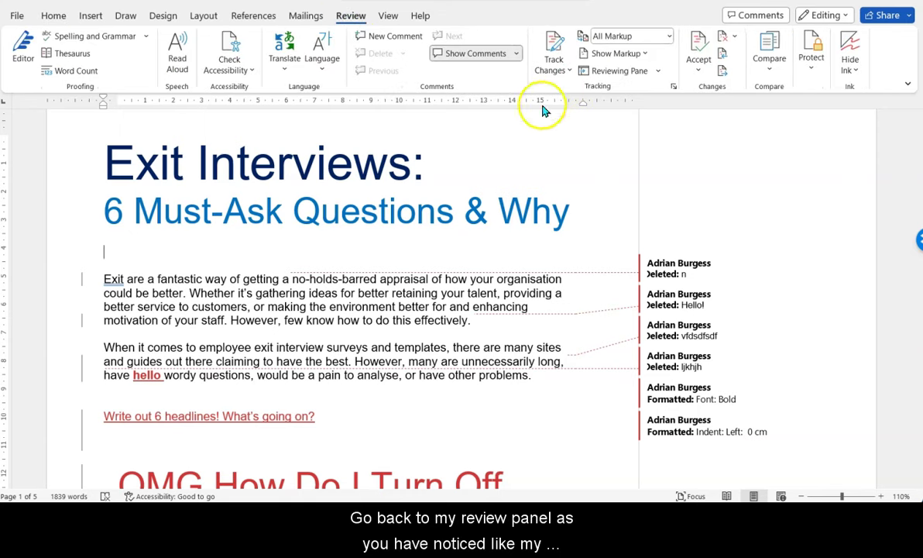
left_click(556, 47)
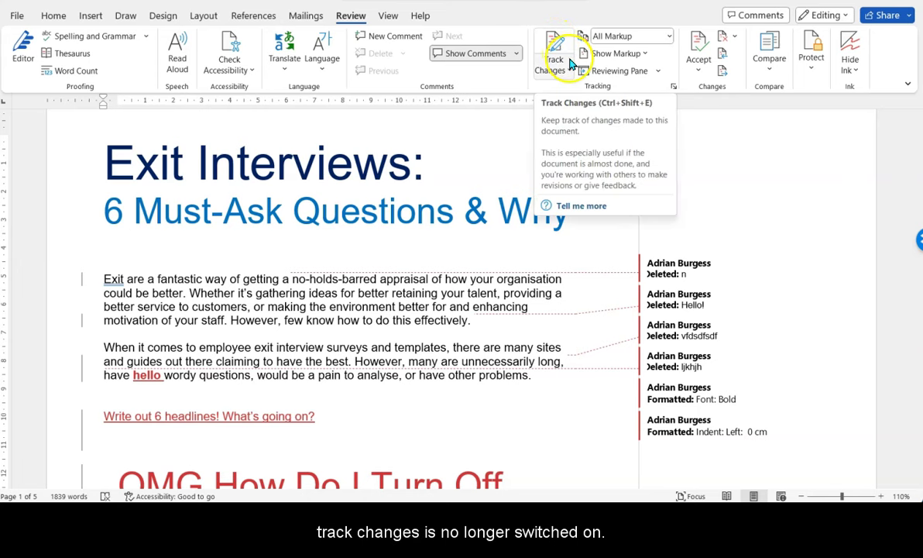
left_click(569, 68)
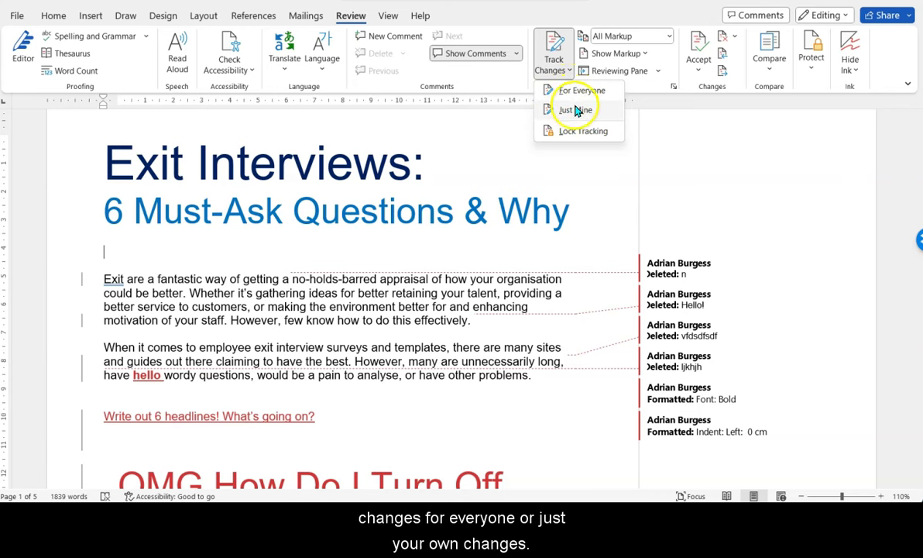
left_click(550, 56)
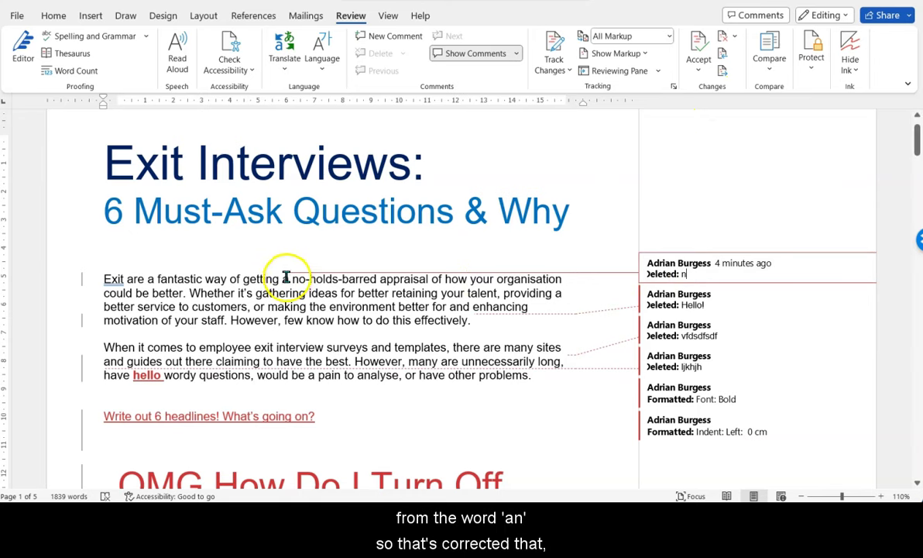
Step: Accept the tracked deletions of 'n' and 'Hello!'
left_click(697, 48)
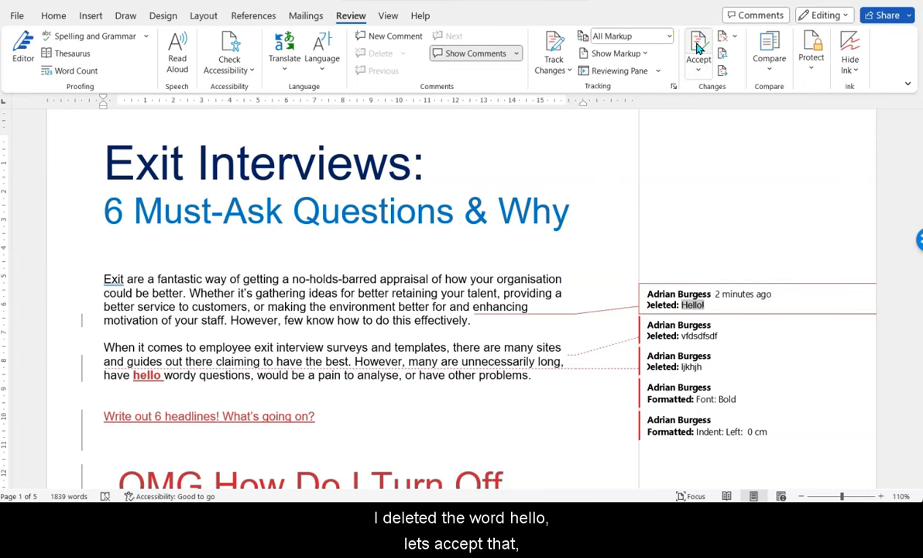
left_click(697, 48)
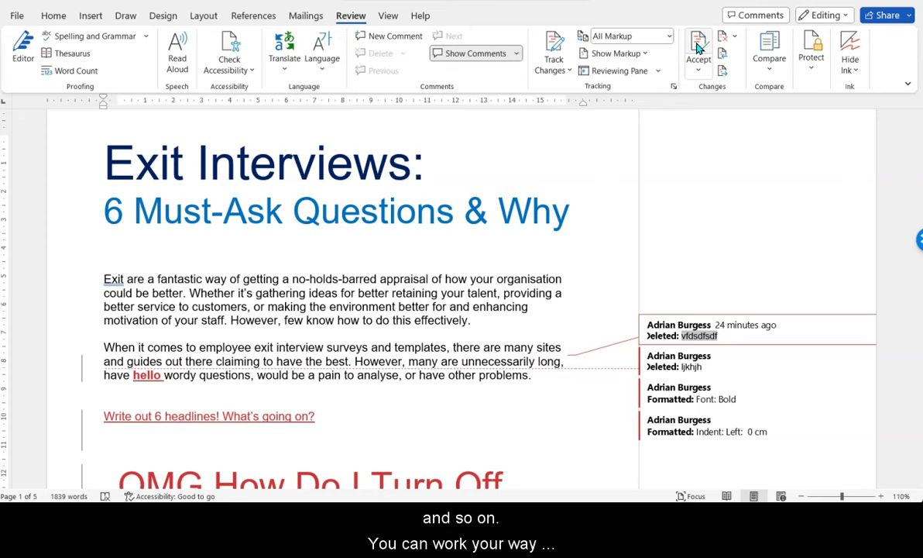
scroll(514, 346, "down", 2)
scroll(513, 346, "up", 2)
Step: Reject the vfdsdfsdf and ljkhjh deletions and the inserted bold hello
left_click(722, 43)
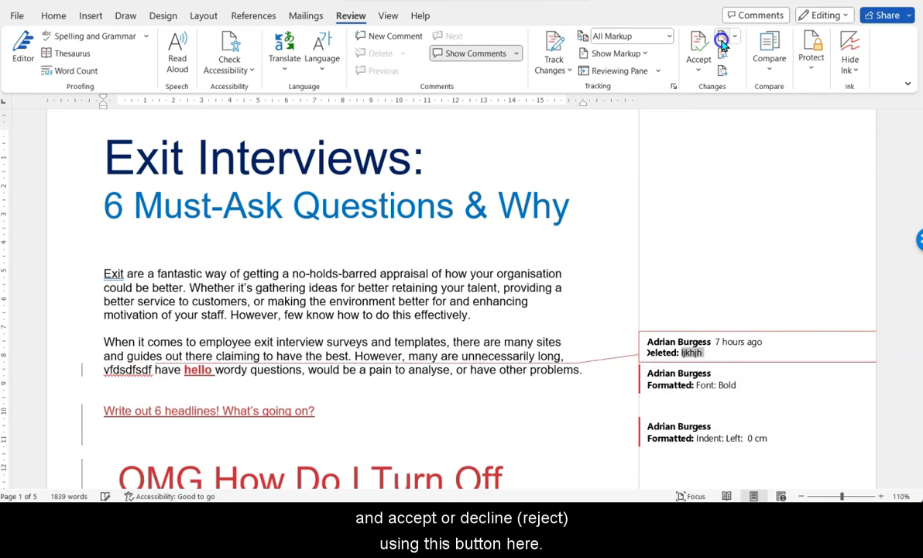
left_click(724, 39)
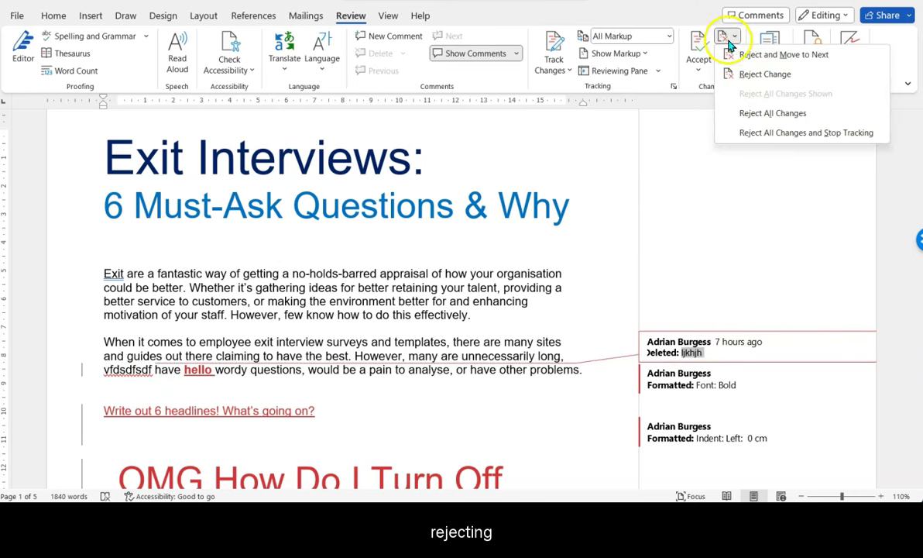
left_click(728, 46)
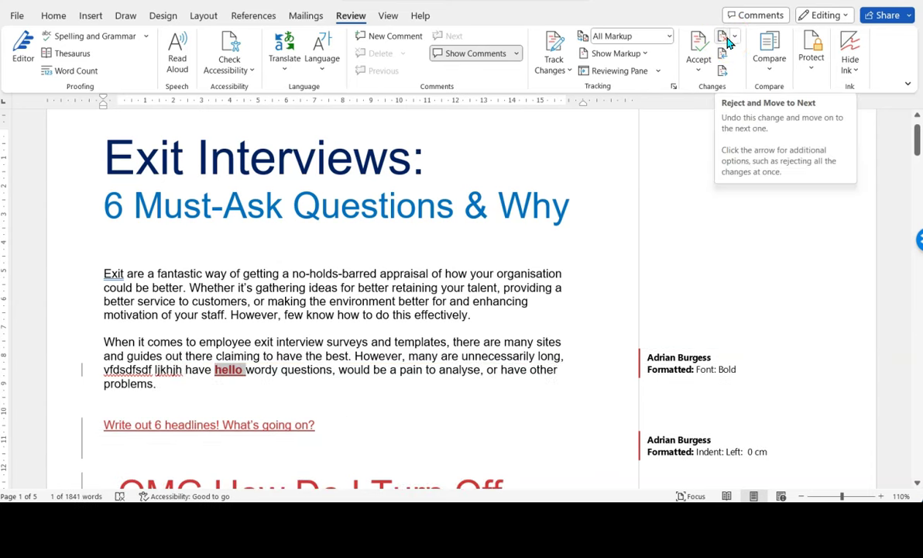
left_click(727, 40)
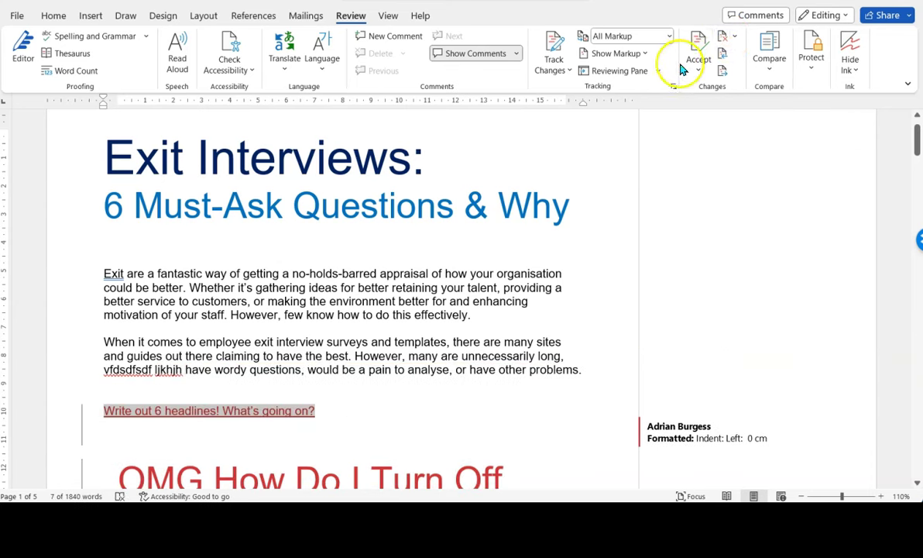
left_click(668, 37)
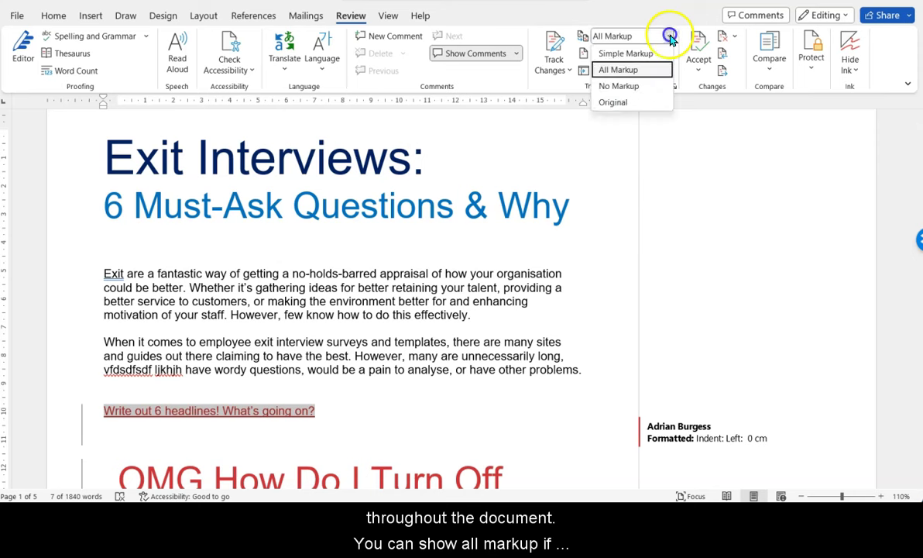
Step: Switch the revision display to Simple Markup so only change bars mark edited lines
left_click(625, 54)
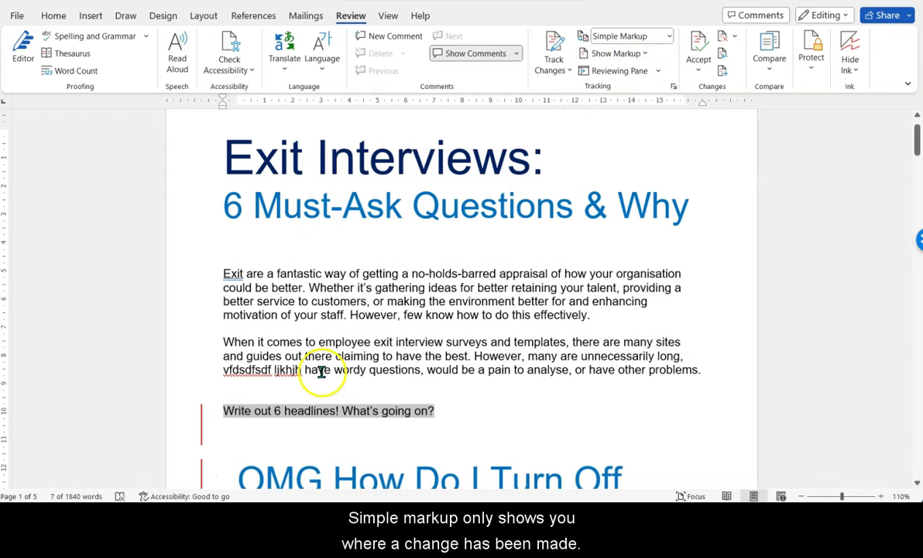
scroll(321, 371, "down", 4)
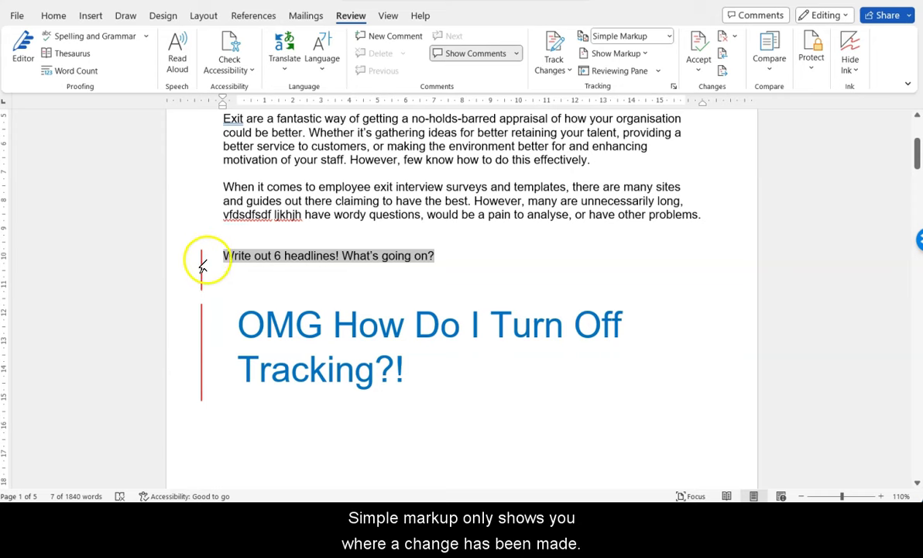
left_click(253, 255)
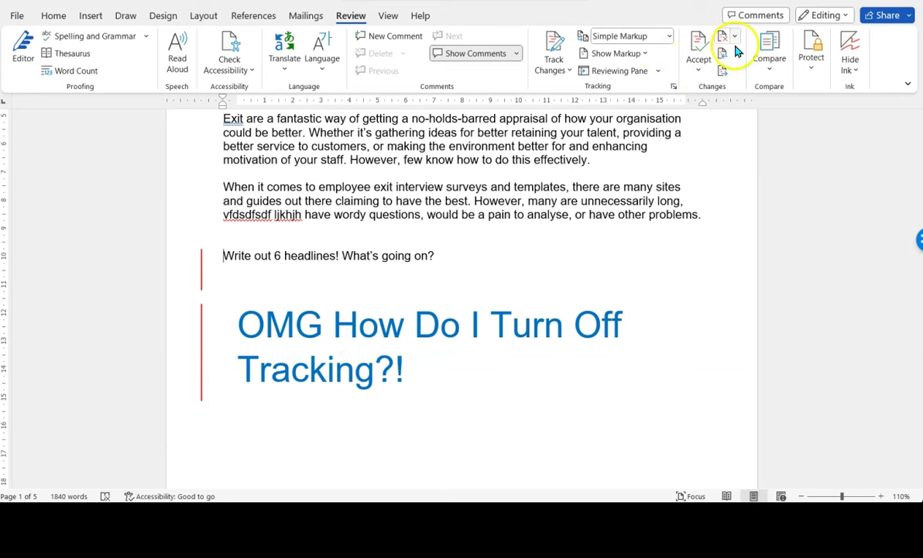
Step: Accept the remaining indent change and stop tracking, leaving no change bars
left_click(705, 70)
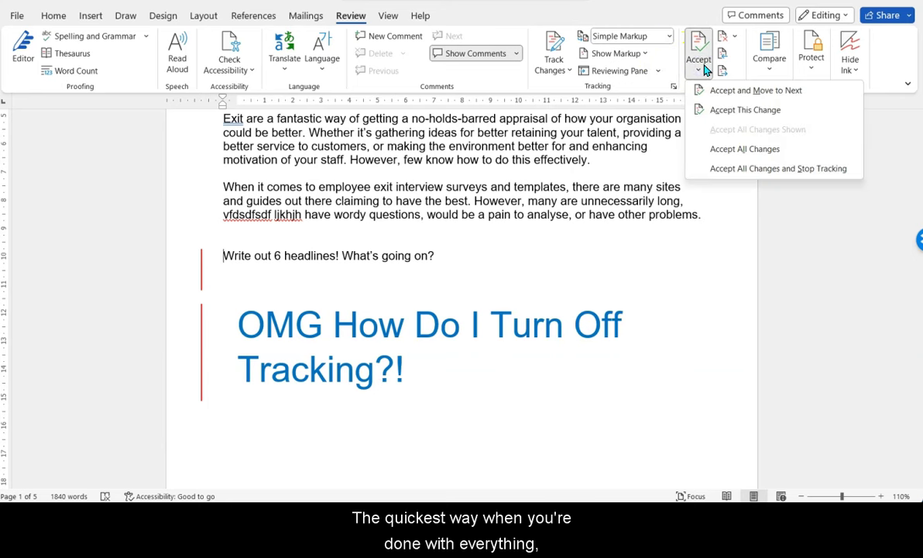
left_click(763, 170)
scroll(620, 218, "up", 5)
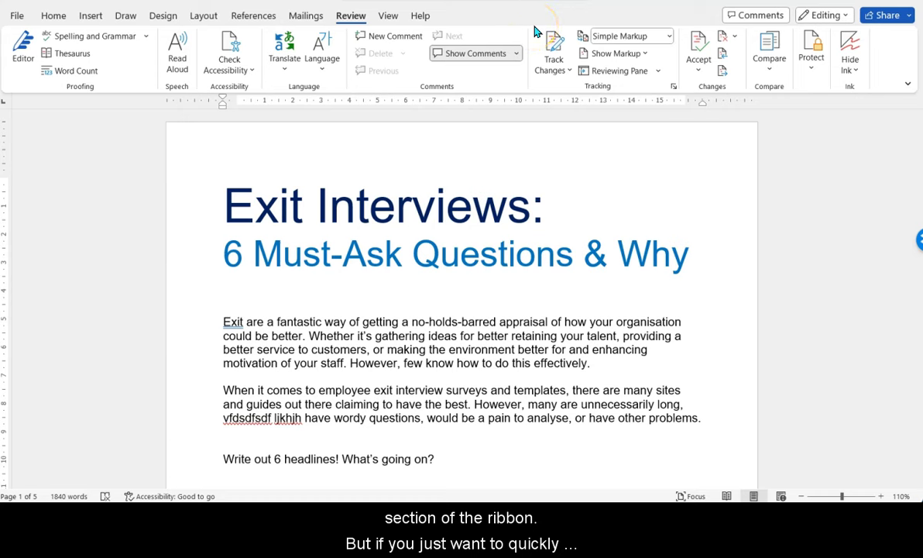
left_click(699, 70)
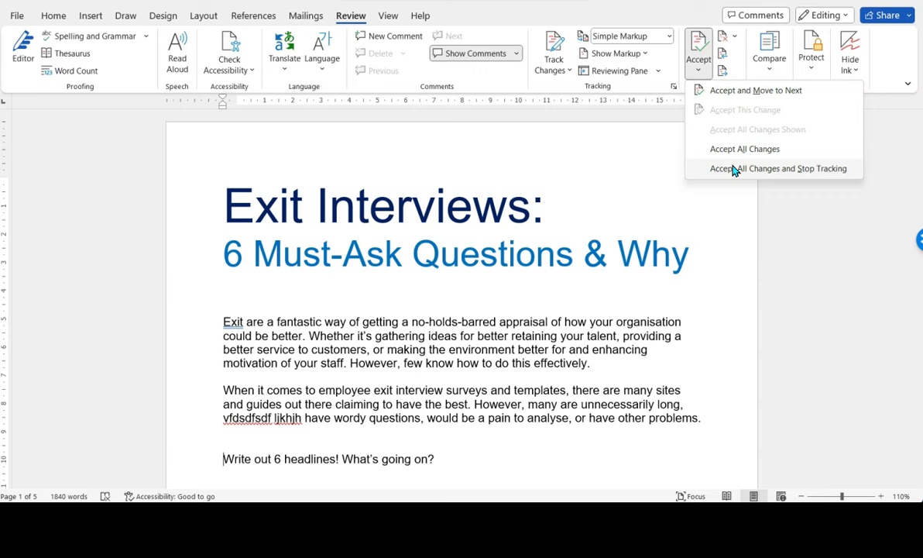
left_click(857, 238)
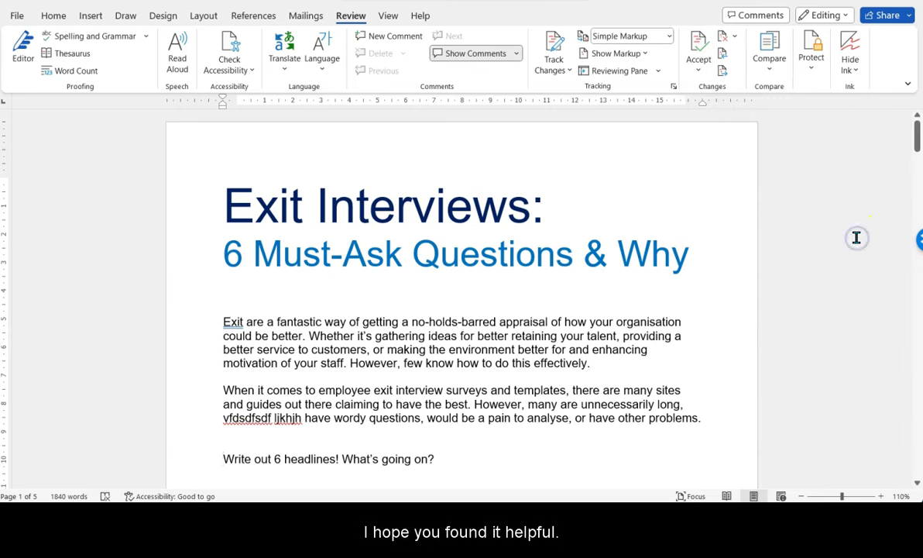